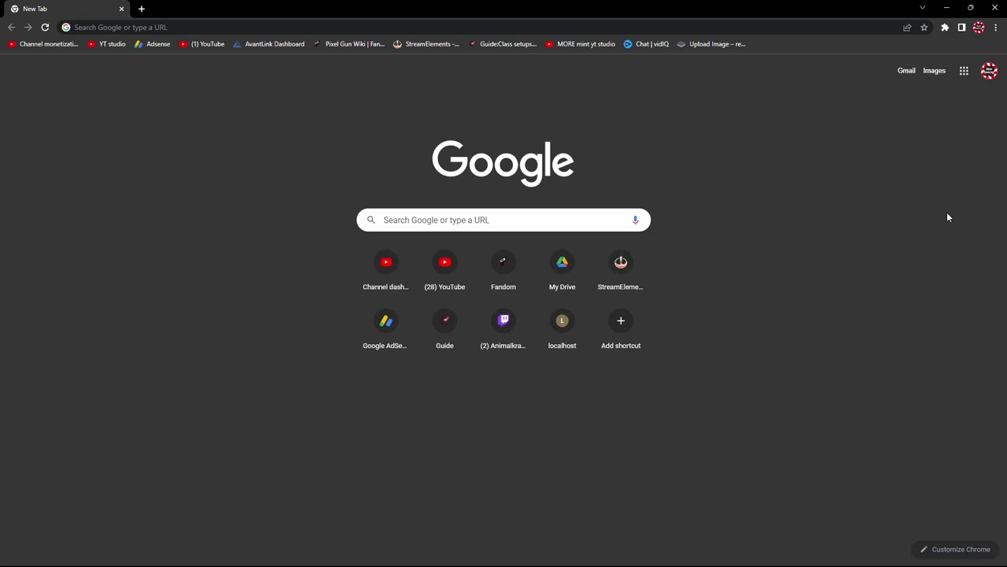
- Search the web for "blustacks" and download BlueStacks 10 from its official page
{"action": "left_click", "coordinate": [395, 27]}
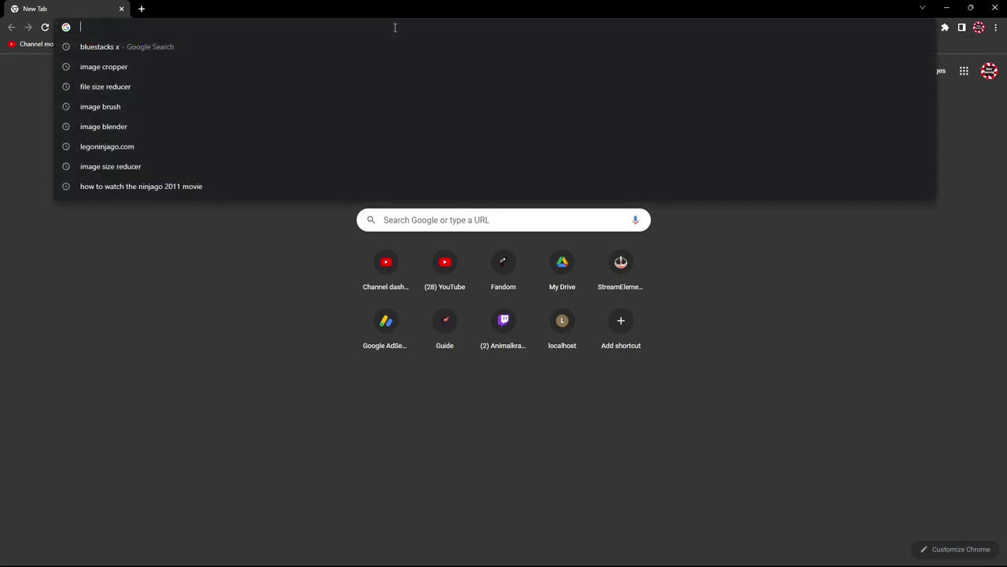
{"action": "type", "text": "blusta"}
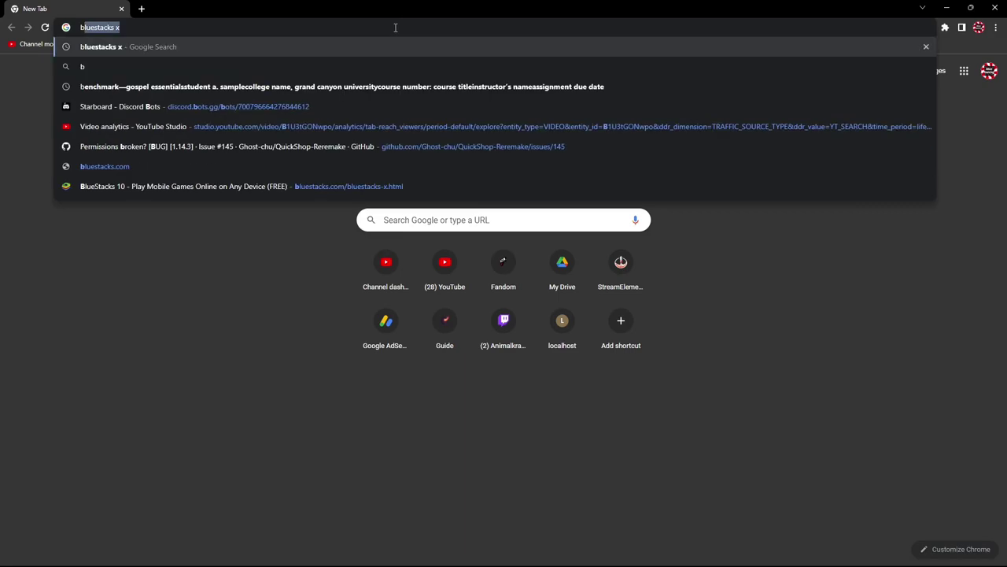
{"action": "type", "text": "cks"}
{"action": "key", "text": "Return"}
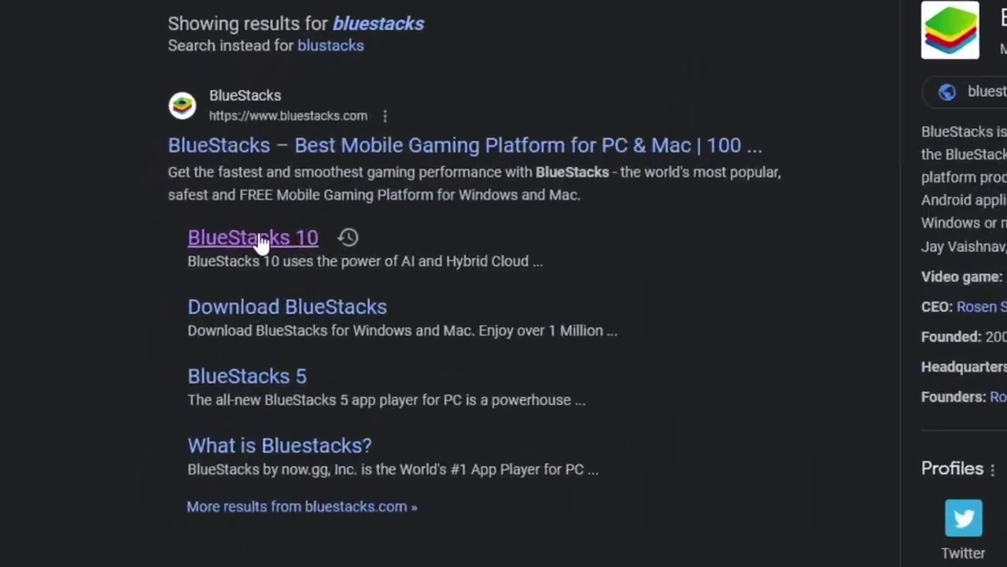
{"action": "left_click", "coordinate": [355, 228]}
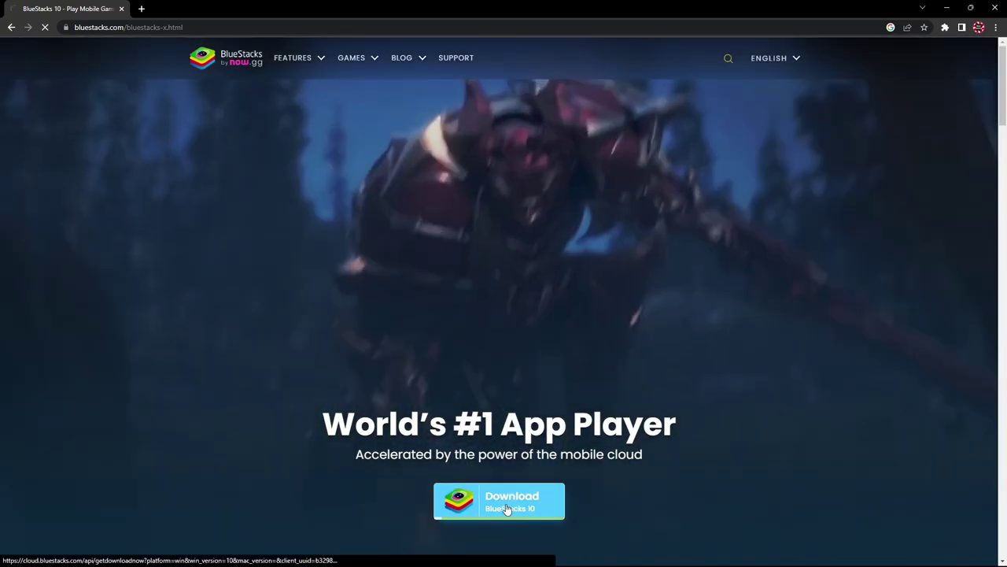
{"action": "left_click", "coordinate": [480, 499]}
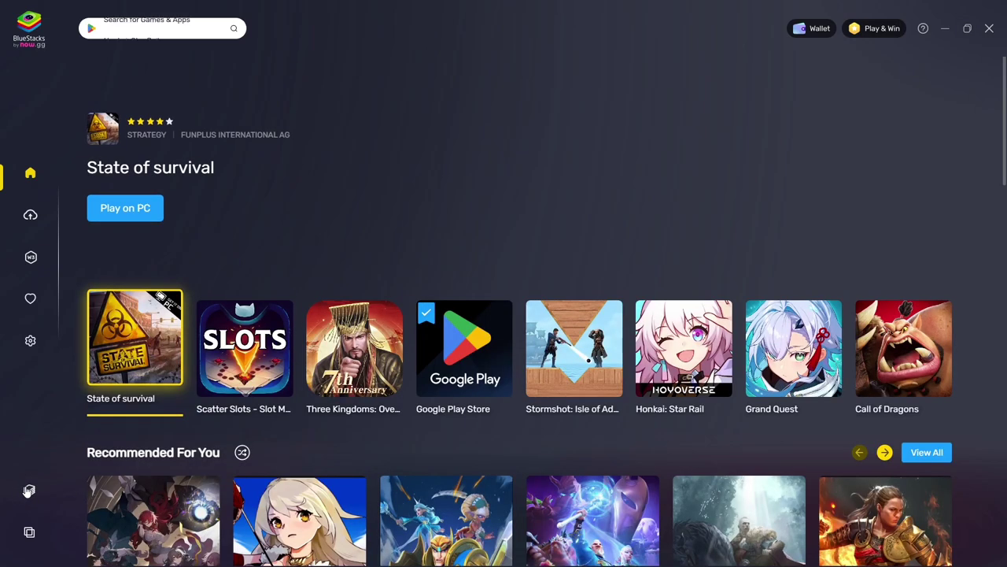
- In BlueStacks, open the App Player, search for "pixel gun 3d" and open the Pixel Gun 3D result
{"action": "left_click", "coordinate": [28, 490]}
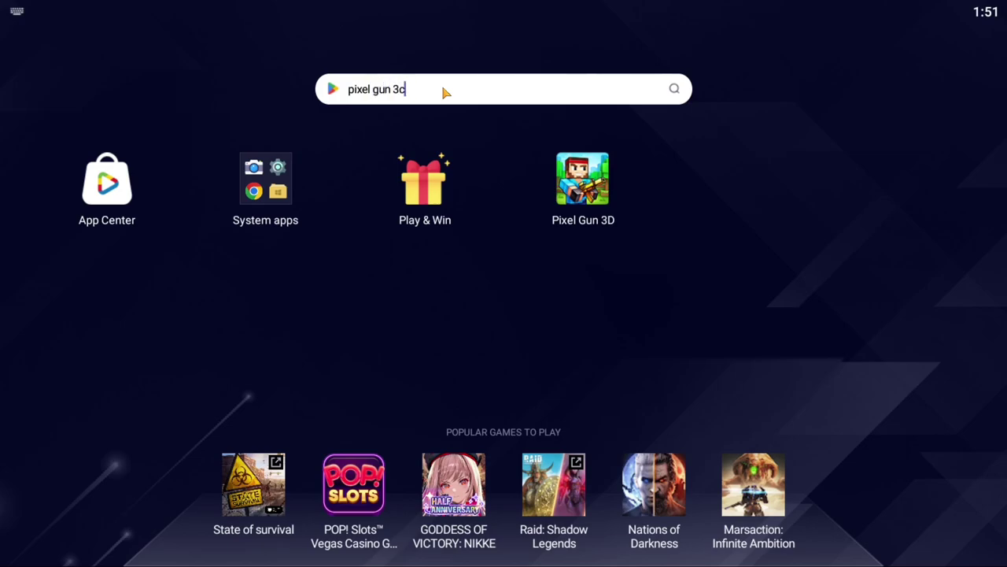
{"action": "left_click", "coordinate": [445, 92]}
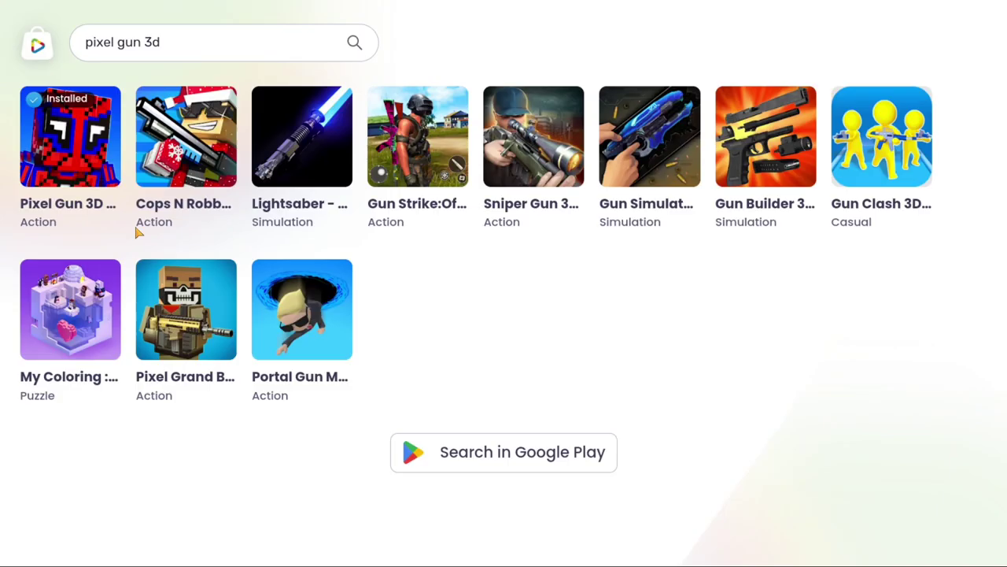
{"action": "left_click", "coordinate": [81, 133]}
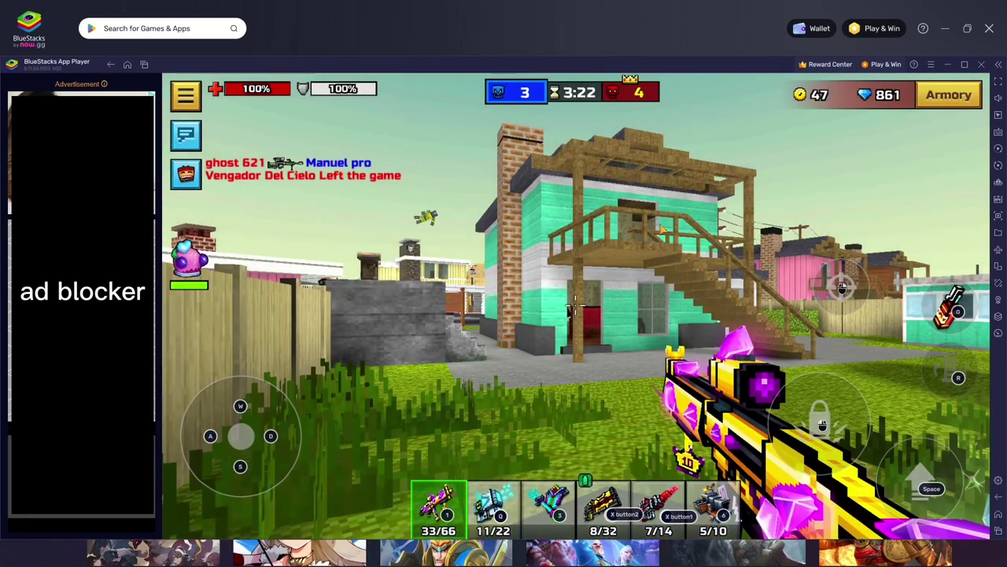
- Try out looking around, walking forward and shooting in a Pixel Gun 3D match with the current controls
{"action": "left_click_drag", "start_coordinate": [633, 329], "coordinate": [678, 212]}
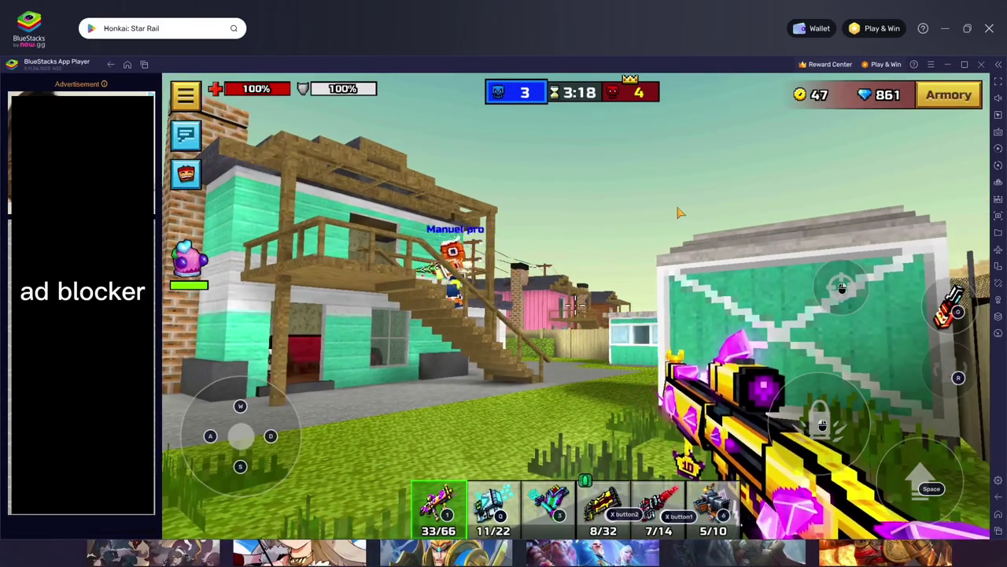
{"action": "key", "text": "w"}
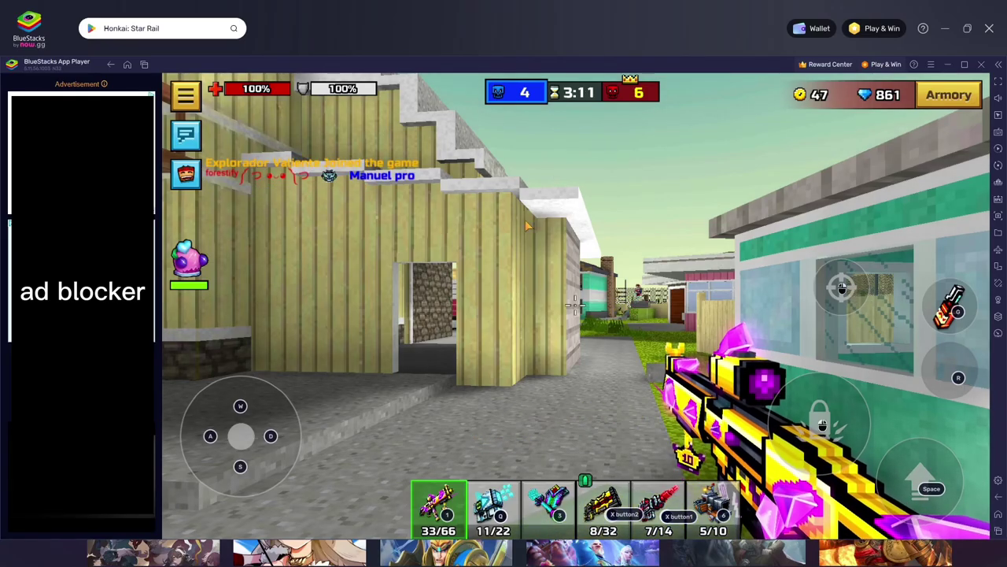
{"action": "left_click_drag", "start_coordinate": [633, 241], "coordinate": [795, 362]}
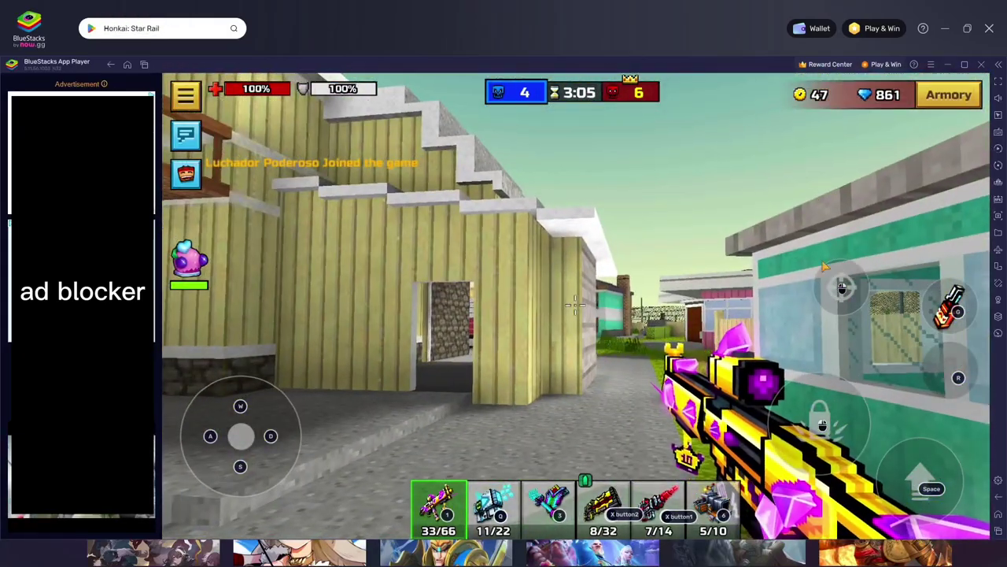
{"action": "left_click", "coordinate": [576, 305]}
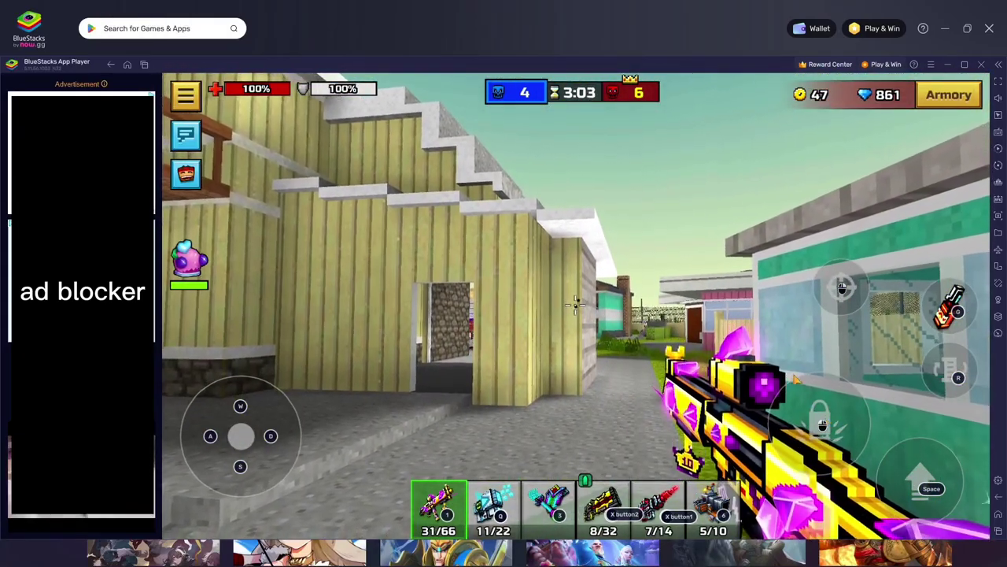
{"action": "left_click", "coordinate": [575, 306]}
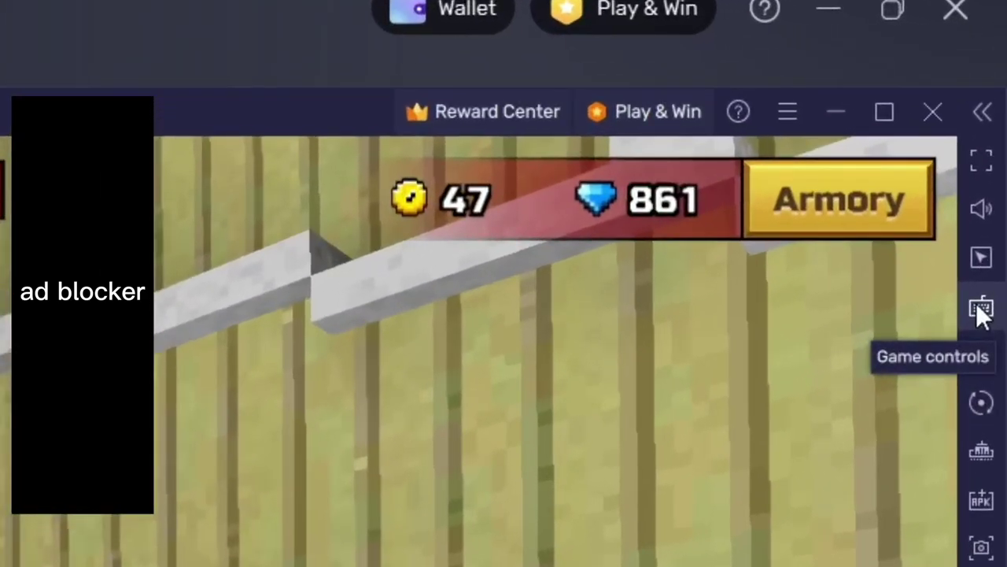
- Open the controls editor for the FPS mode scheme and place an Aim, pan and shoot control at the centre of the game view
{"action": "left_click", "coordinate": [981, 310]}
{"action": "left_click", "coordinate": [982, 309]}
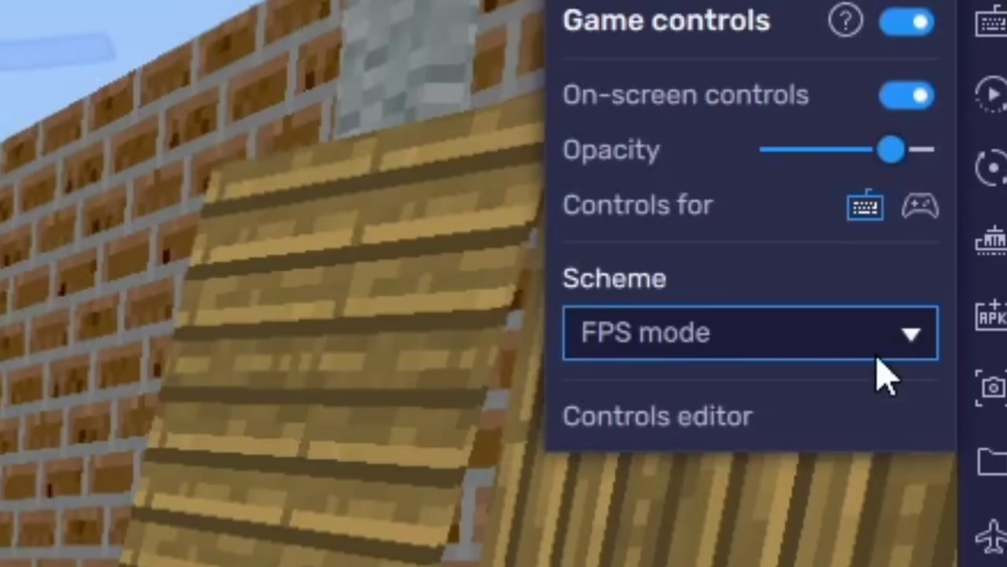
{"action": "left_click", "coordinate": [717, 425]}
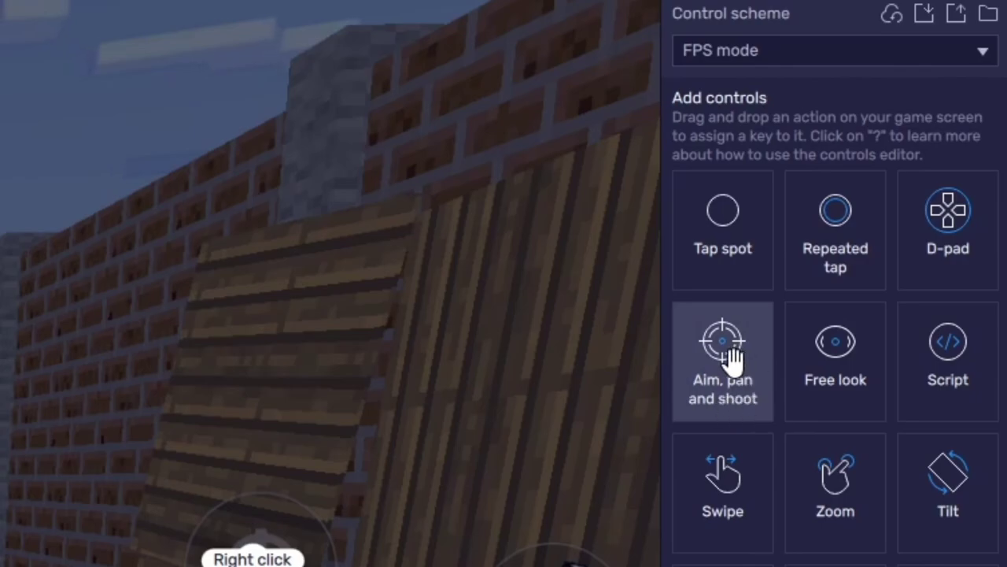
{"action": "left_click_drag", "start_coordinate": [732, 355], "coordinate": [579, 447]}
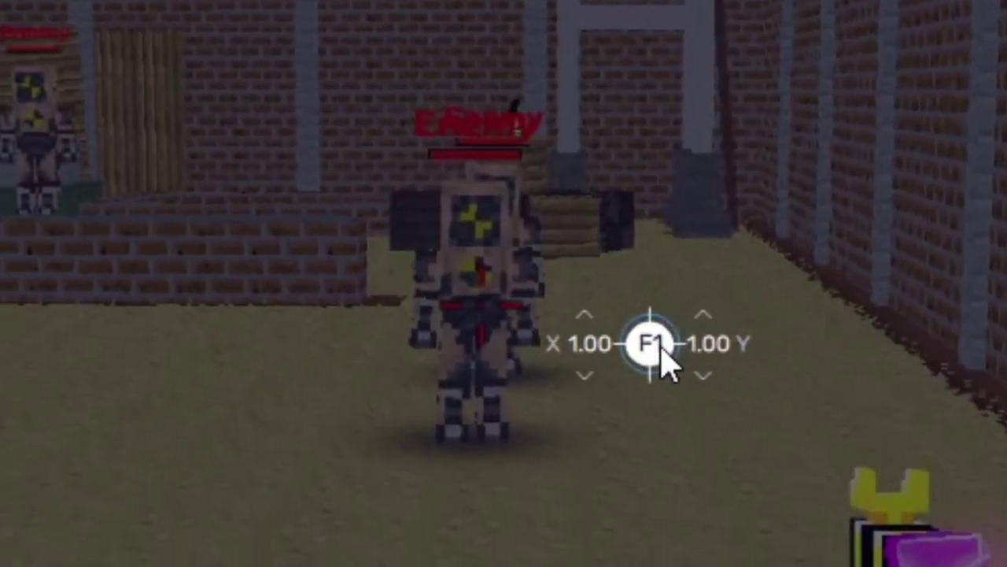
{"action": "left_click_drag", "start_coordinate": [586, 364], "coordinate": [544, 305]}
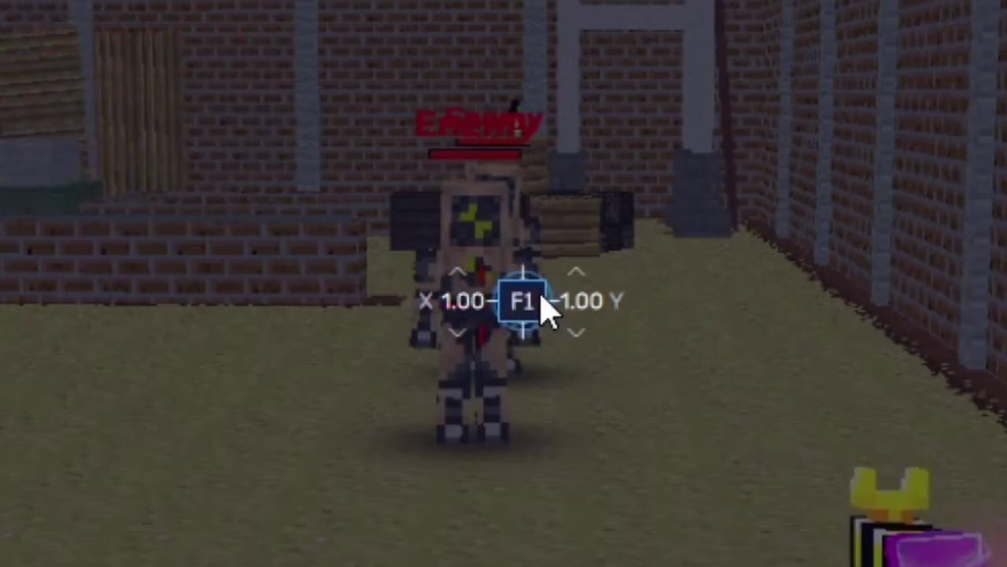
- Bind the Aim, pan and shoot control to Middle click, save the FPS mode scheme and close the controls editor
{"action": "key", "text": "BackSpace"}
{"action": "key", "text": "BackSpace"}
{"action": "mouse_move", "coordinate": [515, 292]}
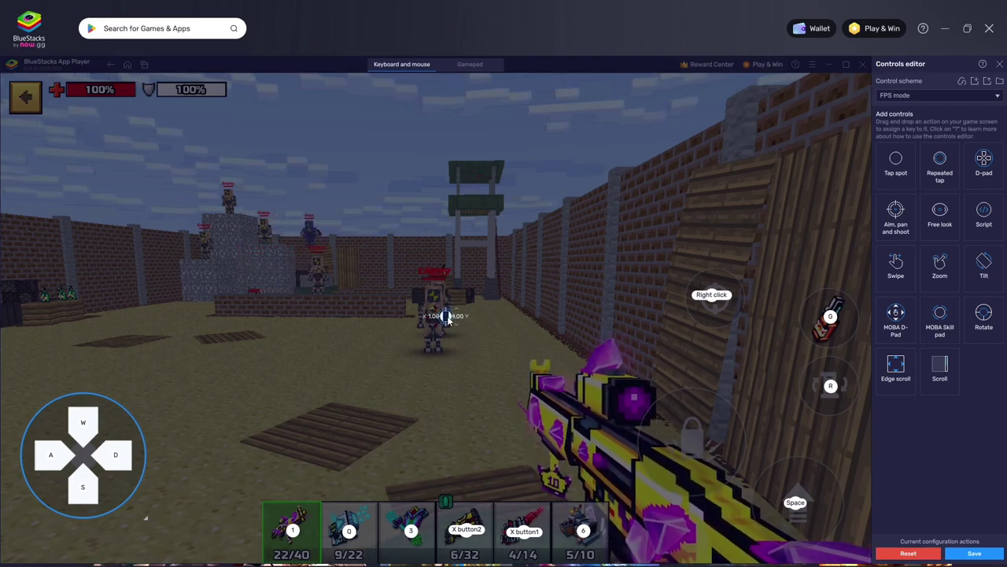
{"action": "middle_click", "coordinate": [461, 317]}
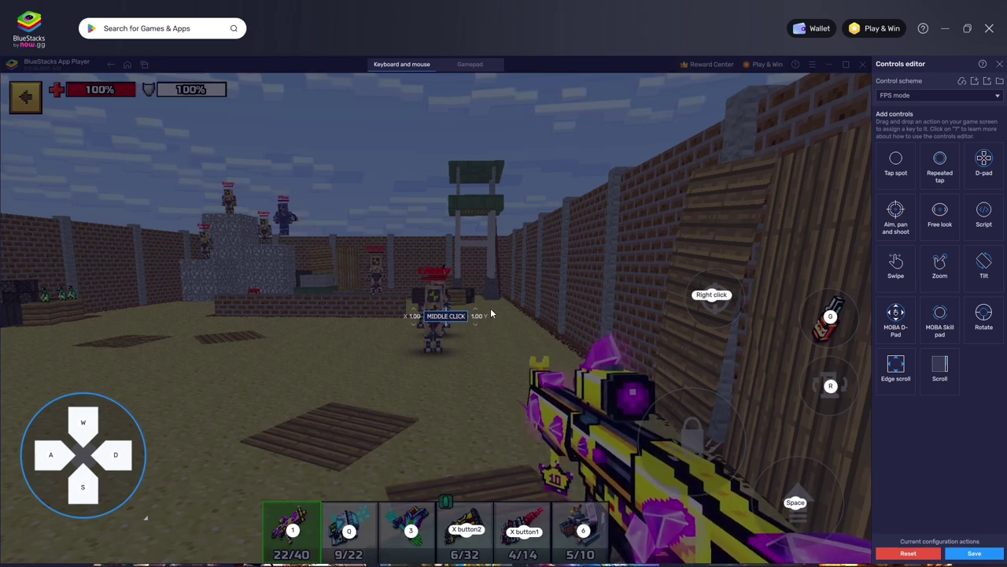
{"action": "key", "text": "Return"}
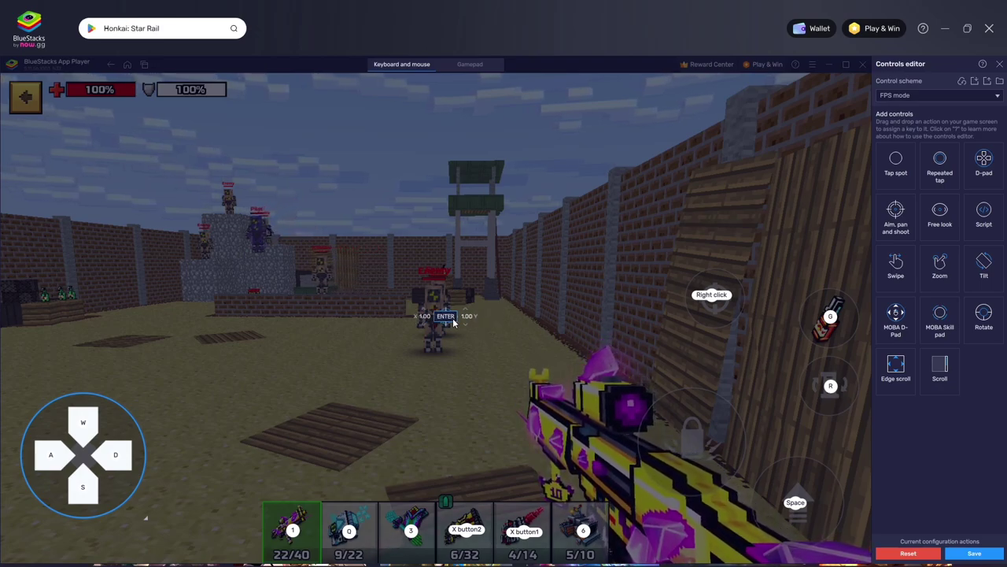
{"action": "key", "text": "p"}
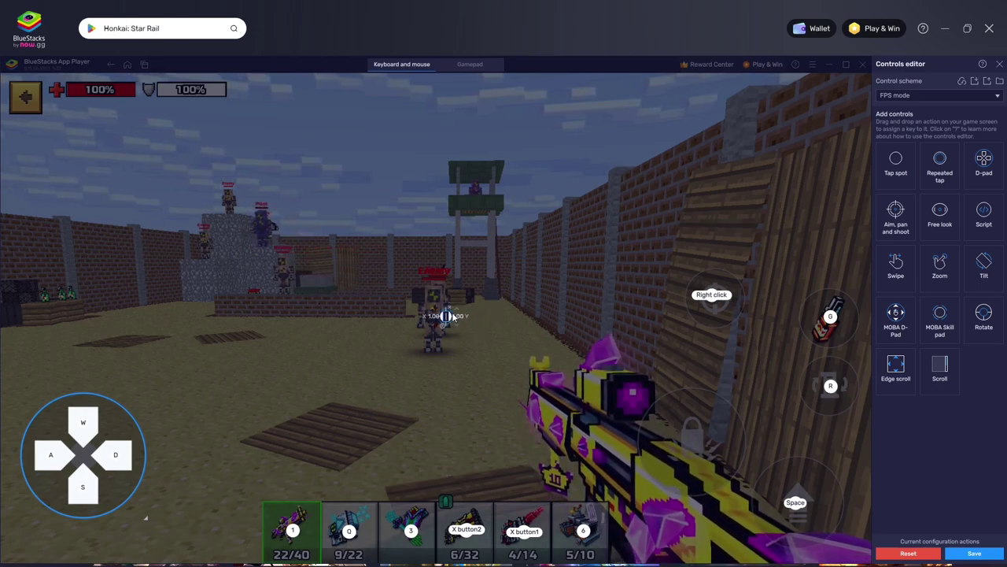
{"action": "middle_click", "coordinate": [446, 316]}
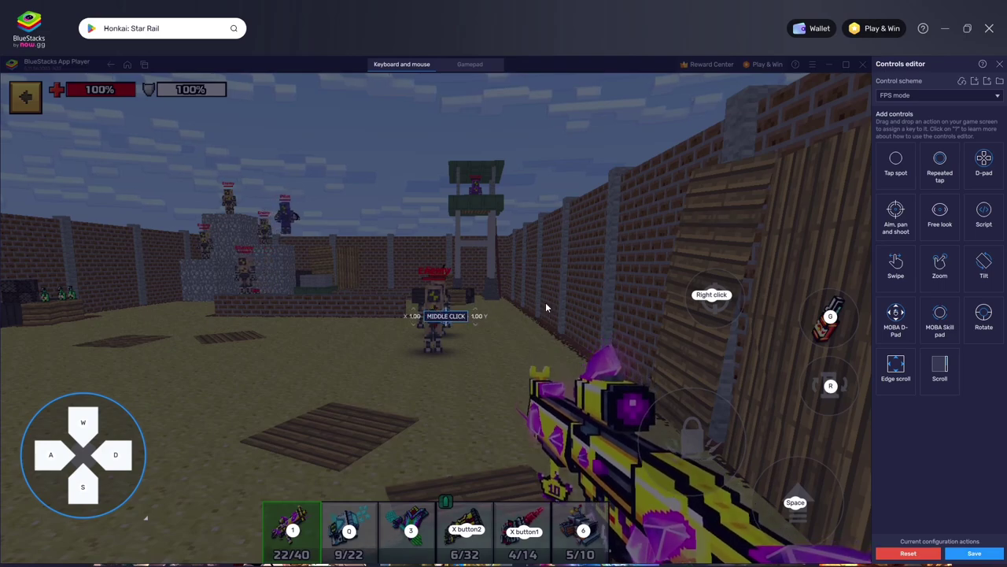
{"action": "left_click", "coordinate": [976, 553]}
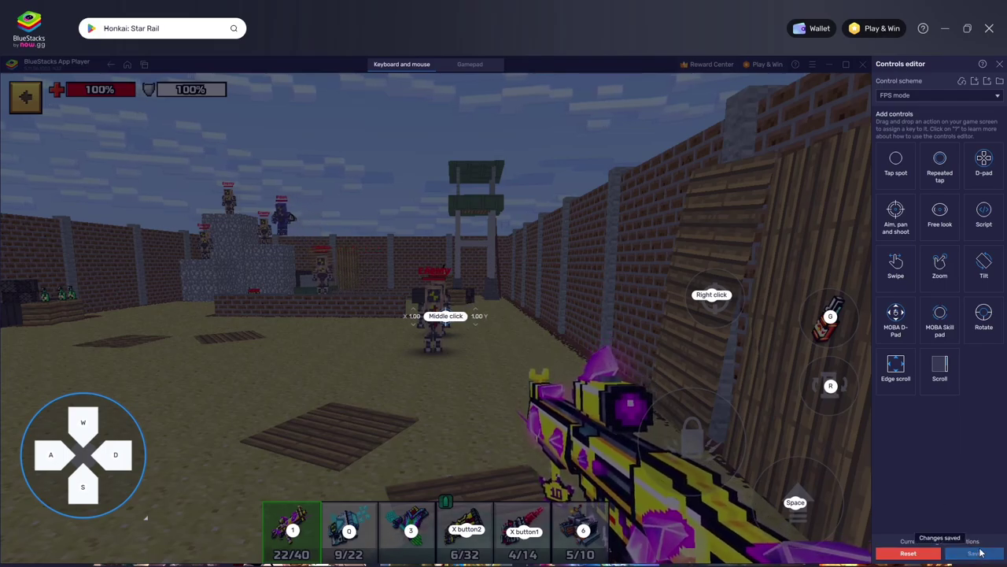
{"action": "left_click", "coordinate": [998, 65]}
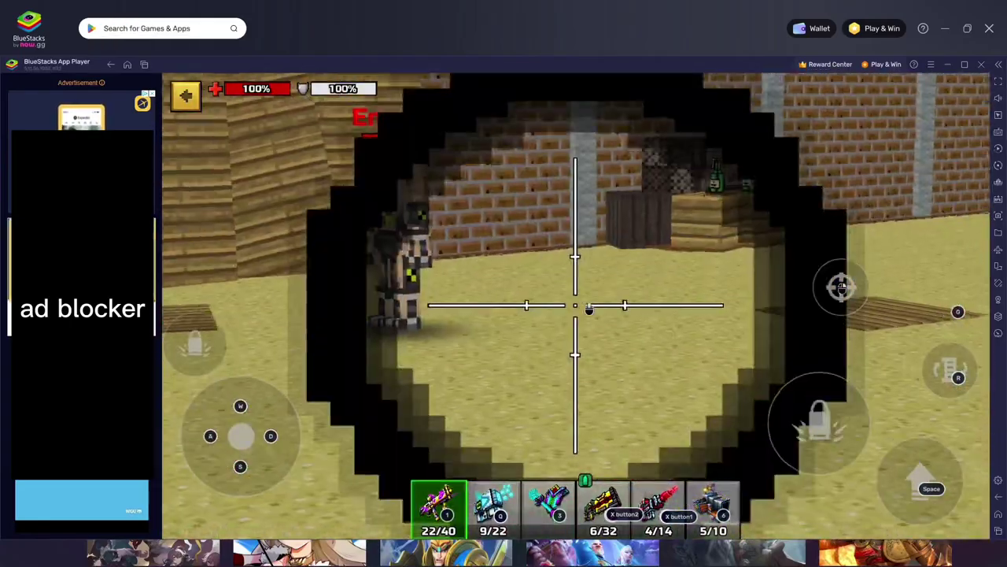
- Test scoping, walking and toggling the mouse aim mode on the training range
{"action": "right_click", "coordinate": [575, 305]}
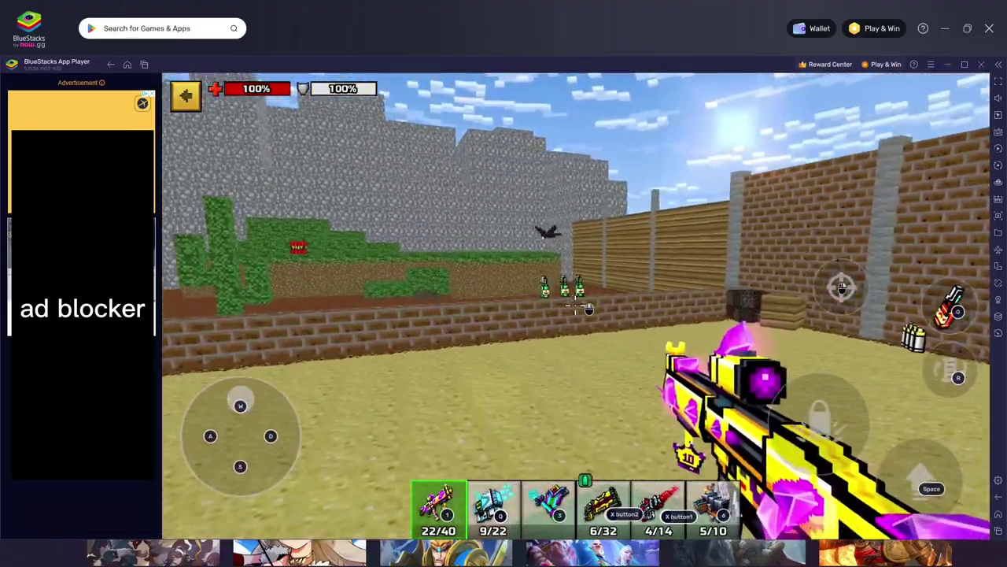
{"action": "key", "text": "w"}
{"action": "key", "text": "w"}
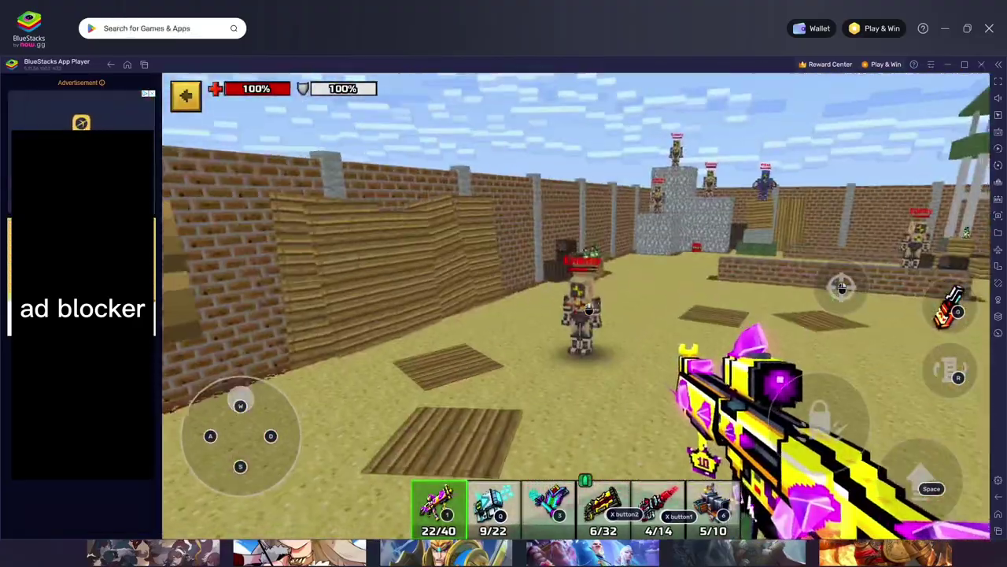
{"action": "key", "text": "w"}
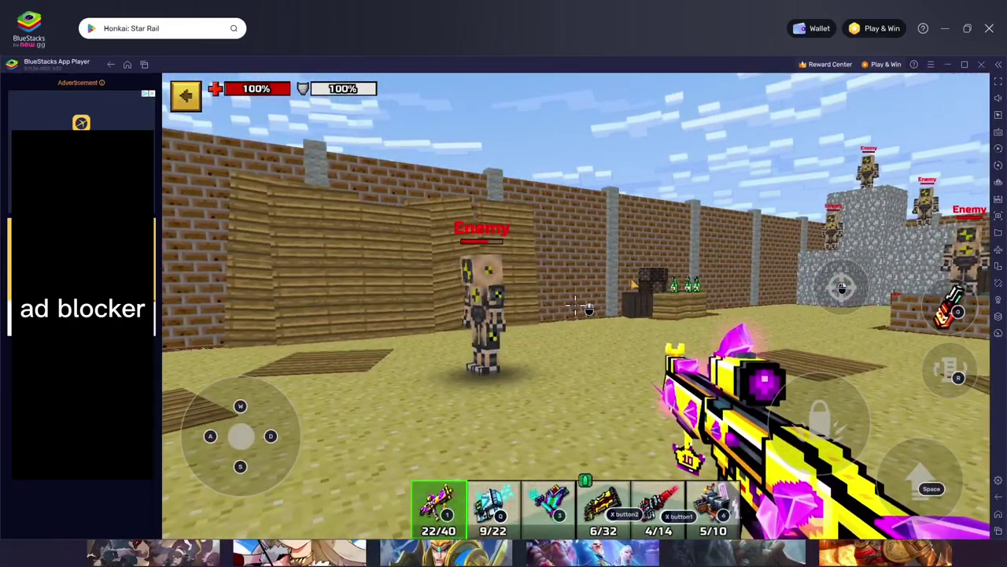
{"action": "key", "text": "F1"}
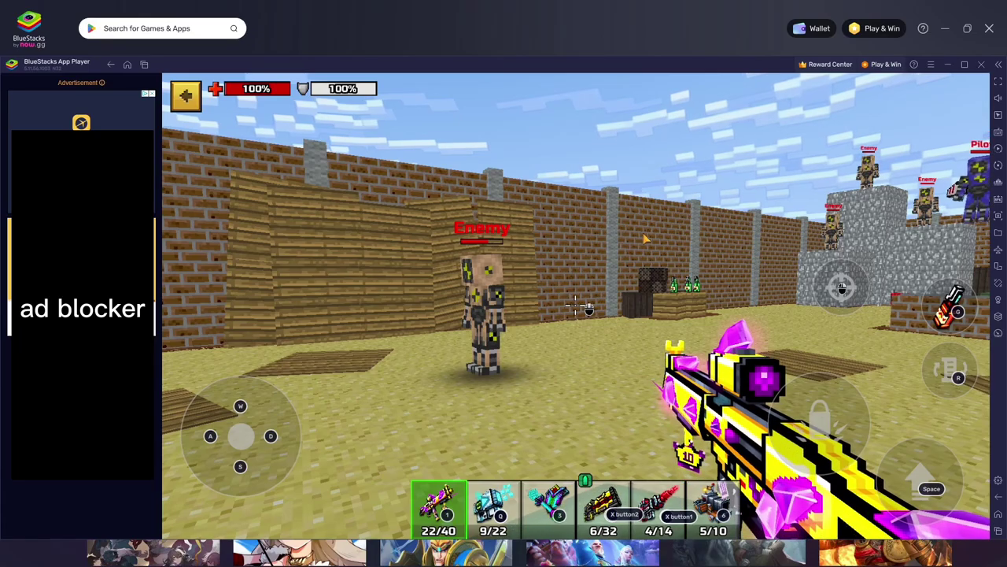
{"action": "key", "text": "w"}
{"action": "middle_click", "coordinate": [693, 259]}
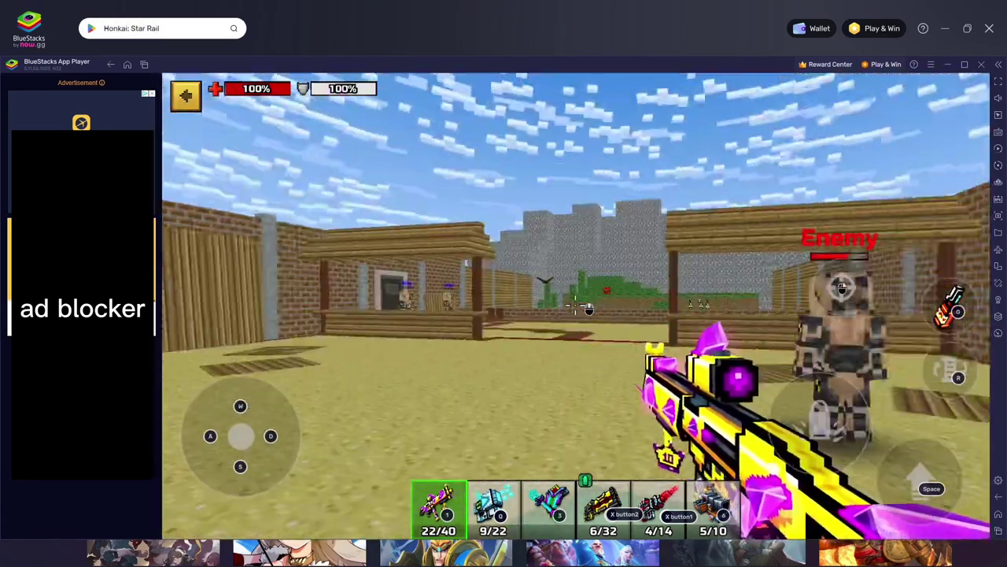
{"action": "middle_click", "coordinate": [577, 309]}
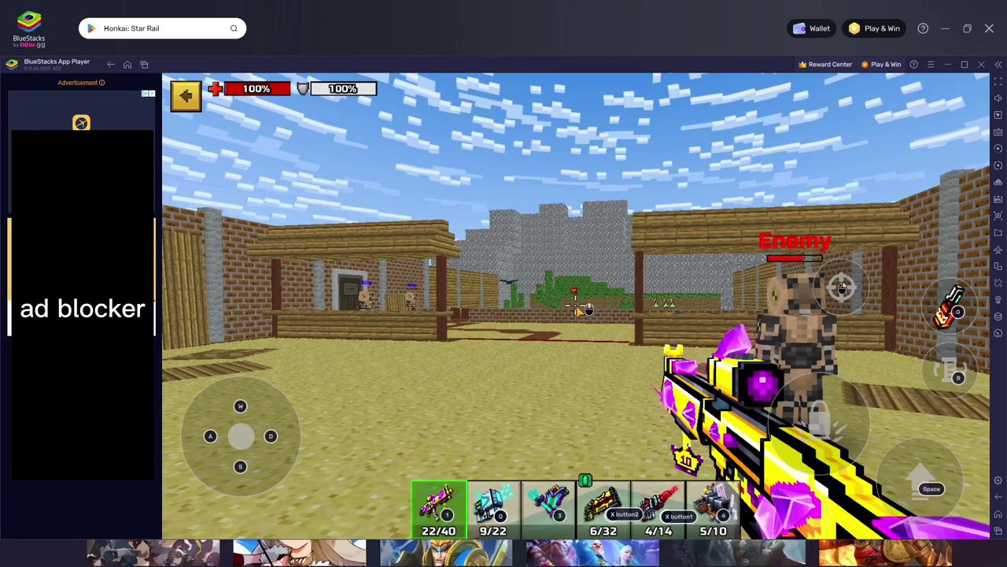
- Open the controls editor and review the settings of the Aim, pan and shoot control
{"action": "left_click", "coordinate": [1000, 134]}
{"action": "left_click", "coordinate": [935, 253]}
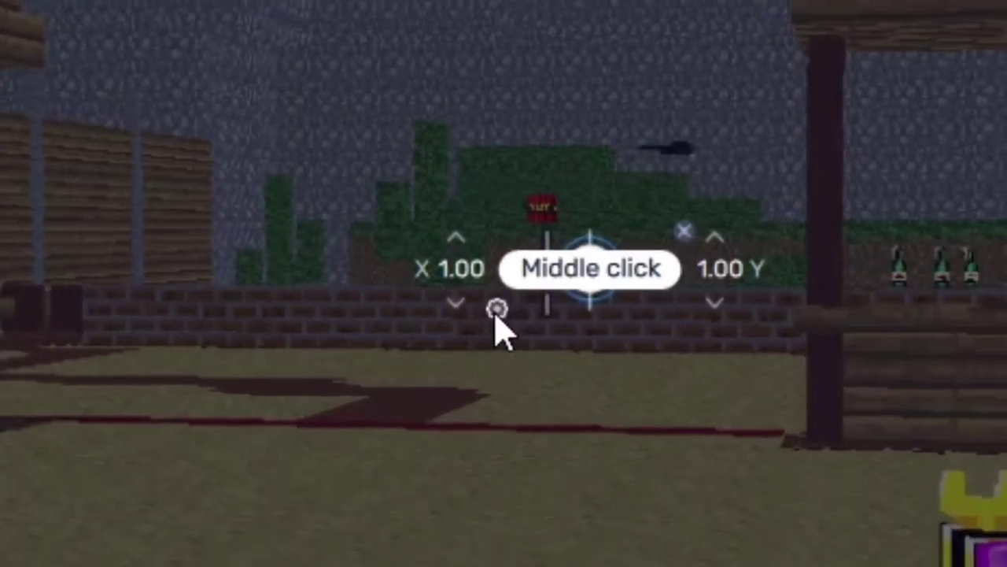
{"action": "left_click", "coordinate": [425, 327]}
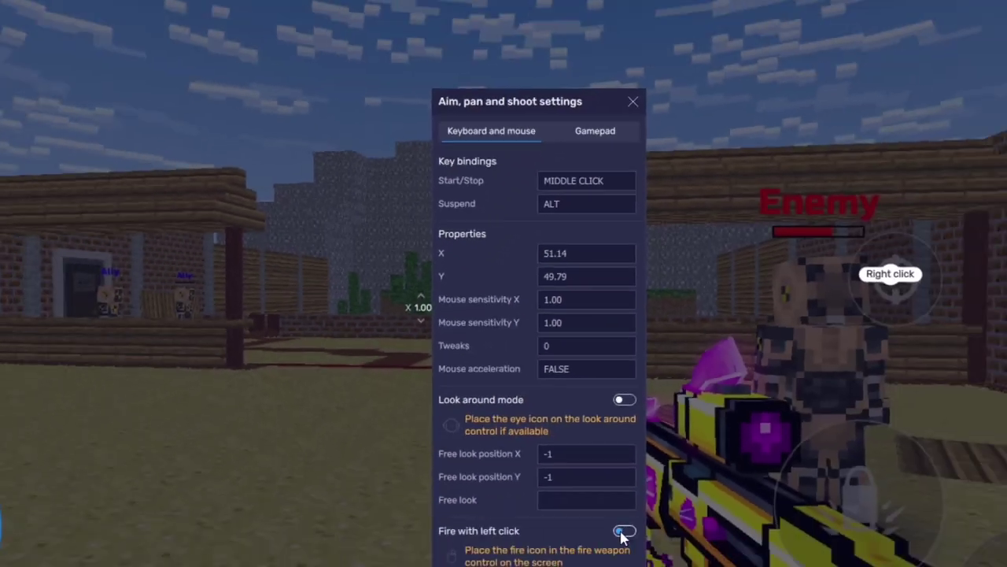
{"action": "left_click", "coordinate": [837, 196]}
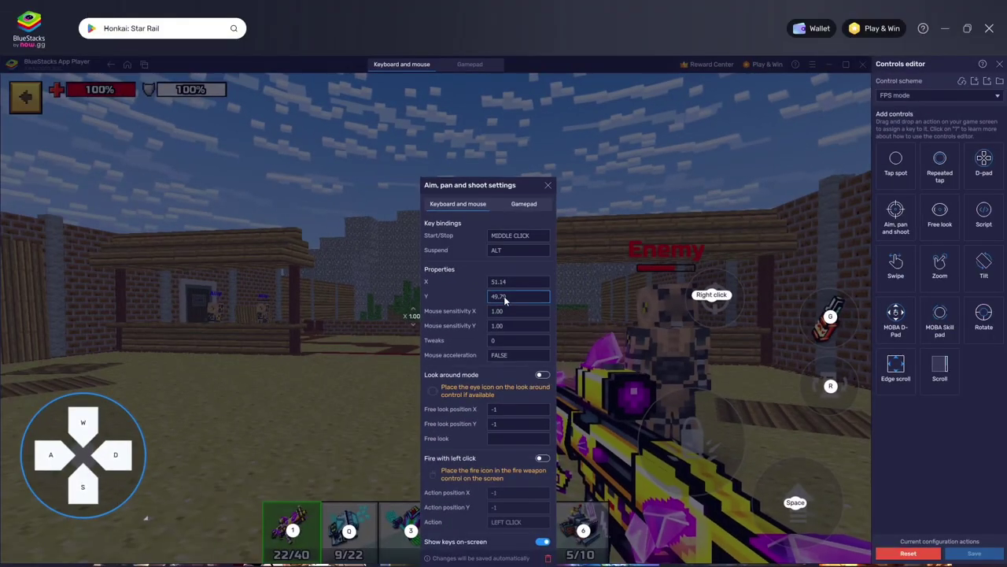
{"action": "left_click", "coordinate": [548, 188]}
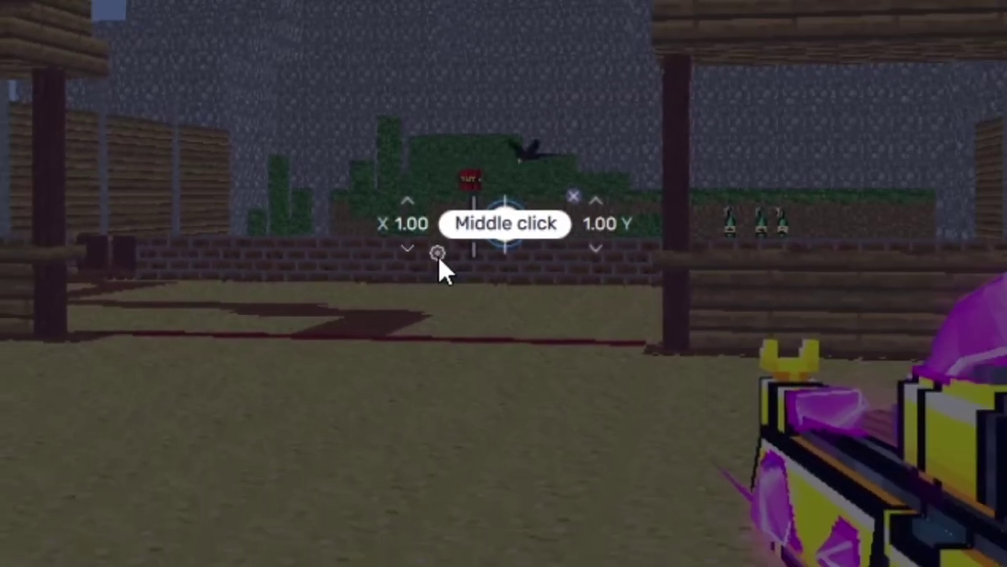
- Enable Fire with left click in the settings of the Aim, pan and shoot control
{"action": "left_click", "coordinate": [504, 277]}
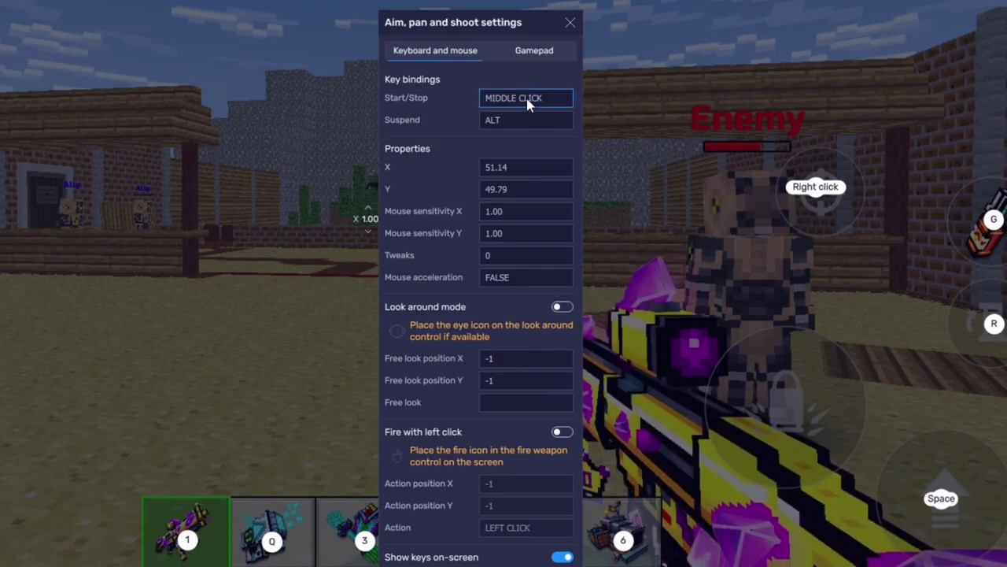
{"action": "left_click", "coordinate": [506, 120]}
{"action": "left_click", "coordinate": [552, 244]}
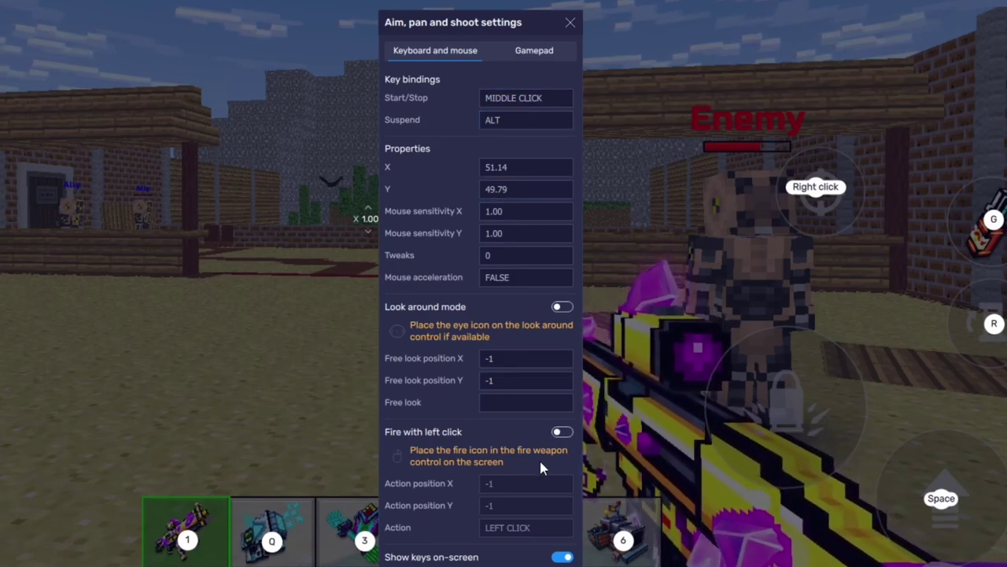
{"action": "left_click", "coordinate": [534, 354]}
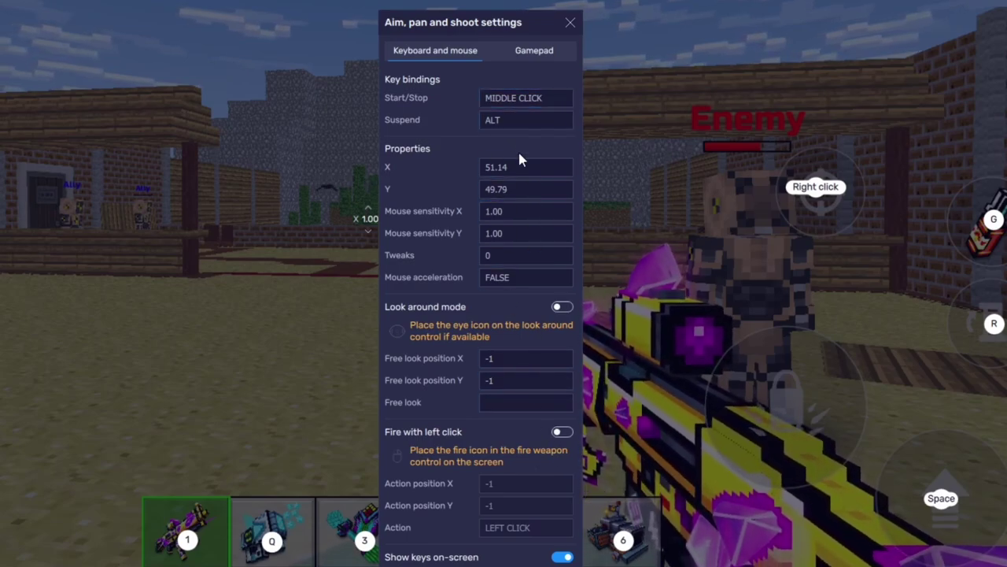
{"action": "left_click", "coordinate": [560, 380]}
{"action": "left_click", "coordinate": [558, 423]}
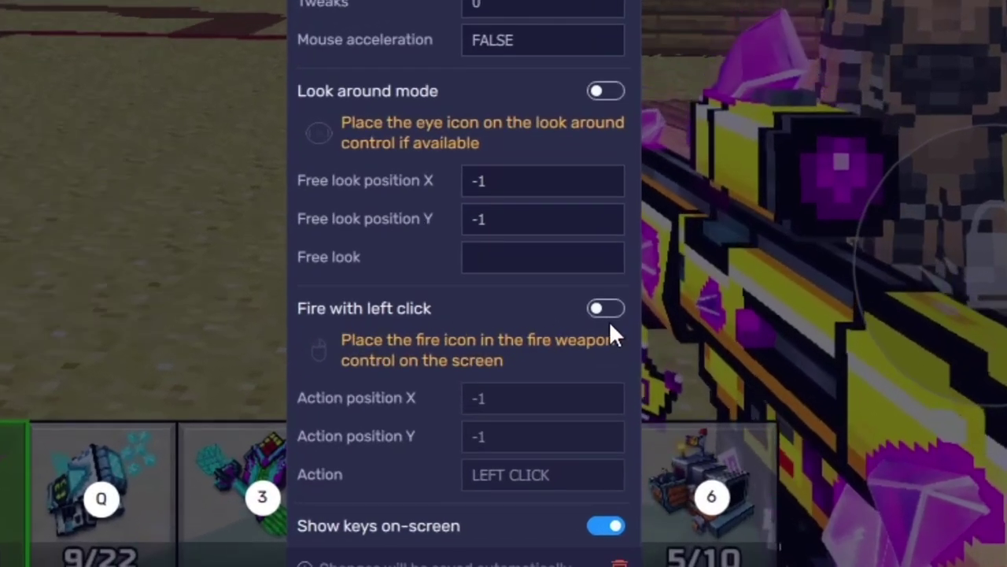
{"action": "left_click", "coordinate": [606, 309]}
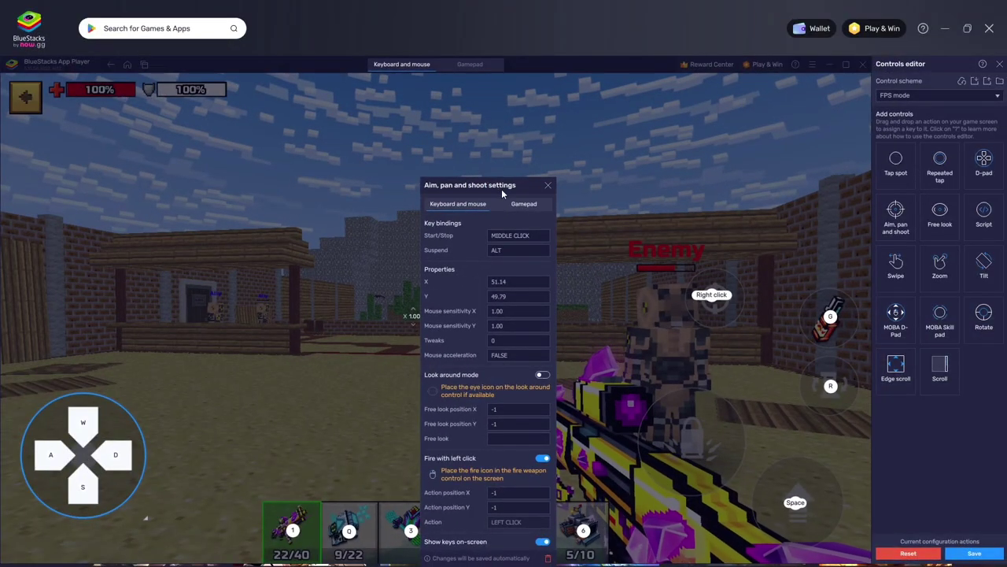
- Set the left-click fire action's position to X 10 and Y 10, and save the scheme
{"action": "left_click_drag", "start_coordinate": [502, 194], "coordinate": [266, 133]}
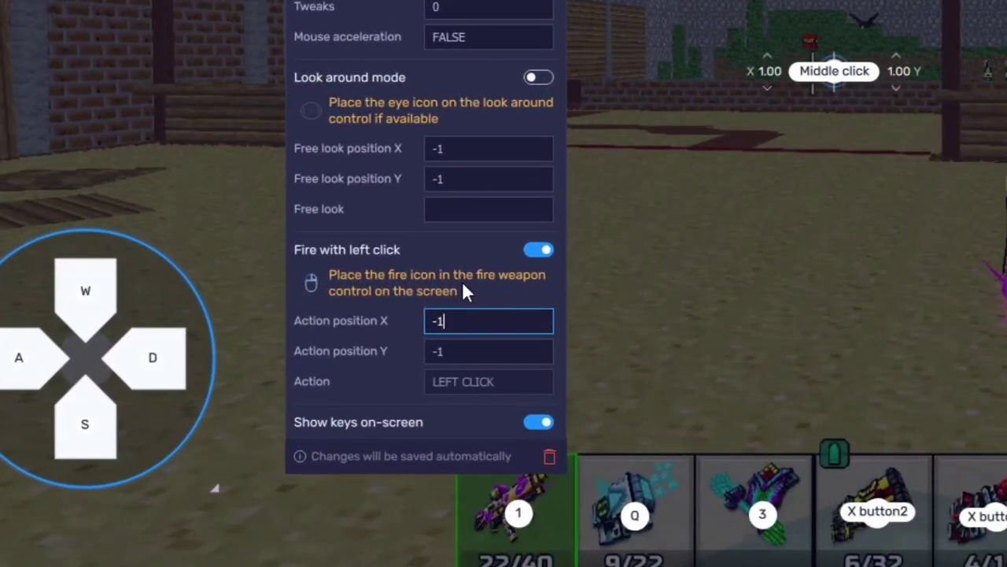
{"action": "key", "text": "BackSpace"}
{"action": "key", "text": "BackSpace"}
{"action": "type", "text": "10"}
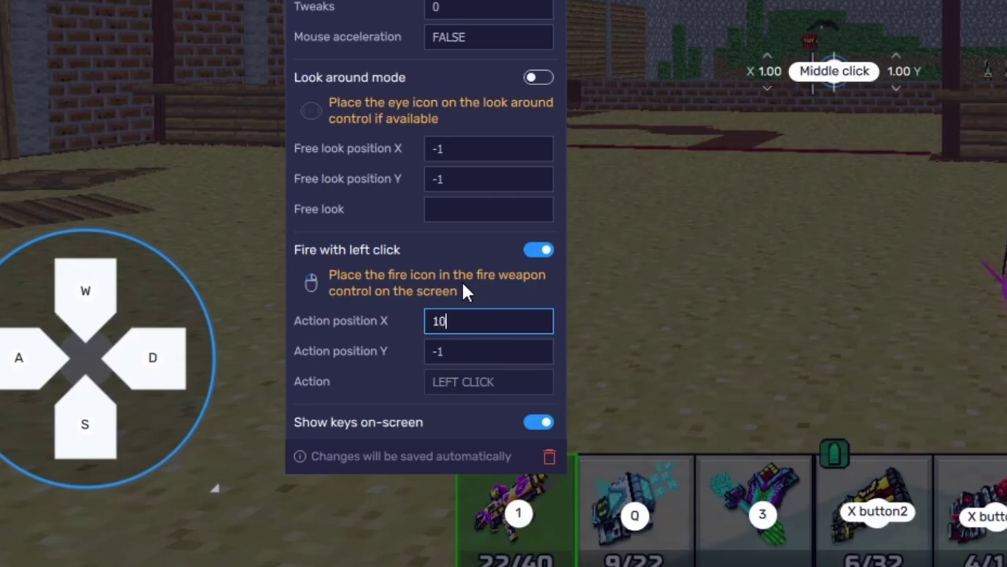
{"action": "left_click", "coordinate": [461, 356]}
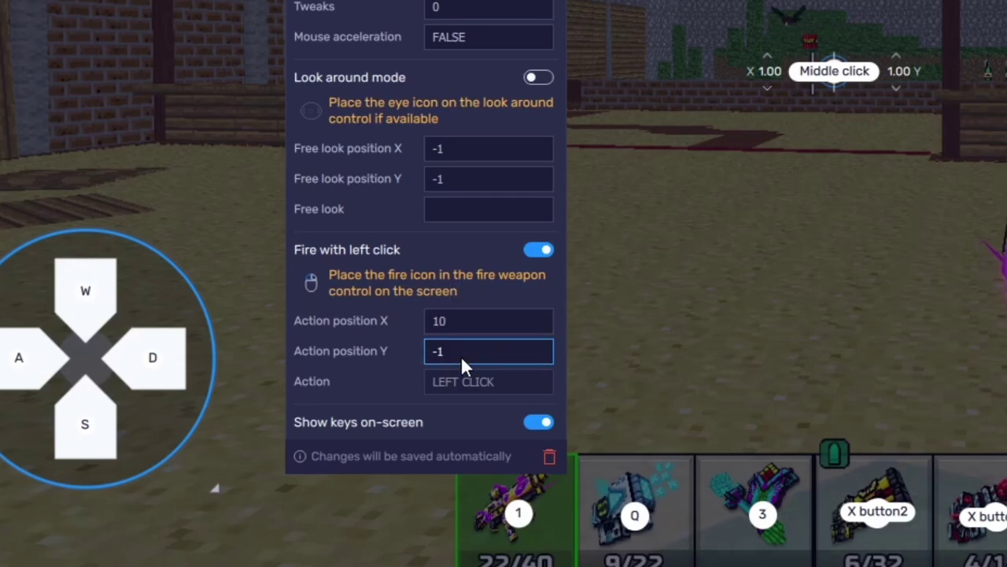
{"action": "type", "text": "10"}
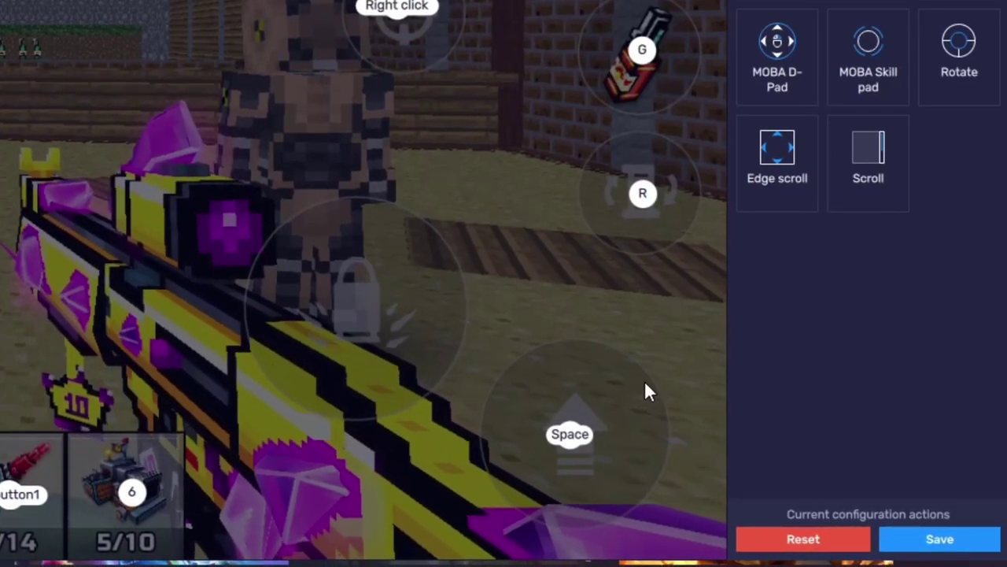
{"action": "left_click", "coordinate": [907, 538]}
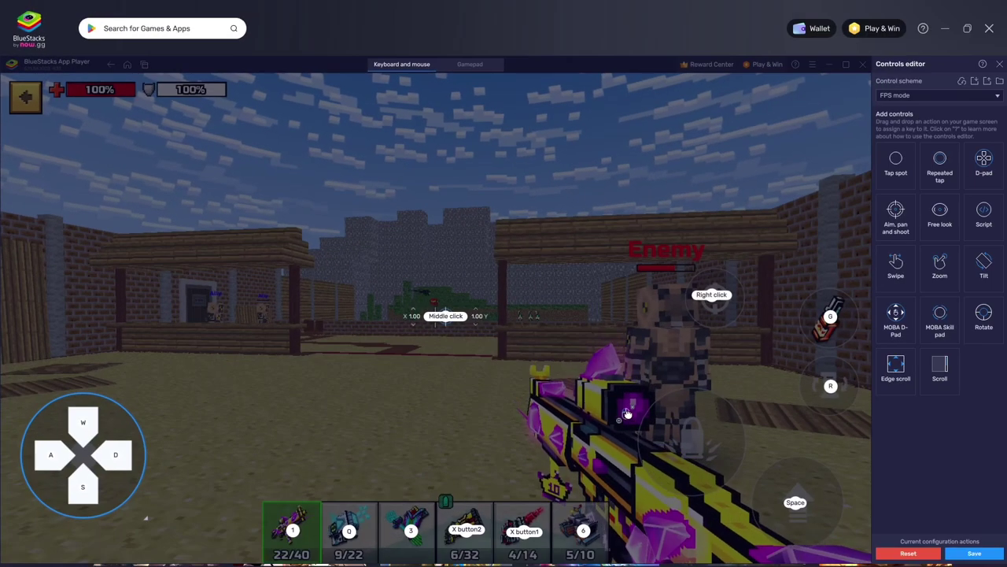
- Place the fire icon on the game's fire button, turn off Show keys on-screen for the control, and close the controls editor
{"action": "left_click", "coordinate": [685, 445]}
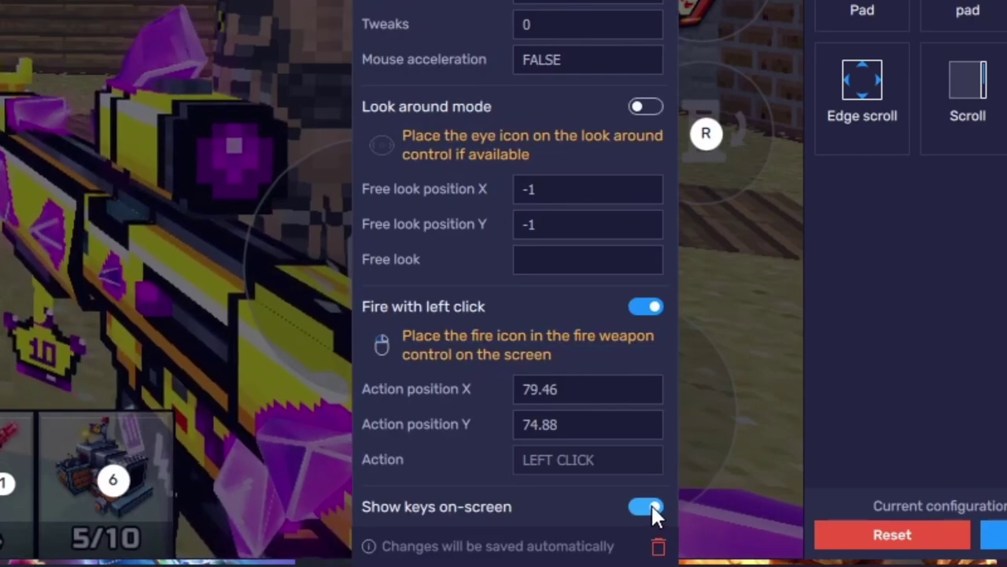
{"action": "left_click", "coordinate": [651, 506]}
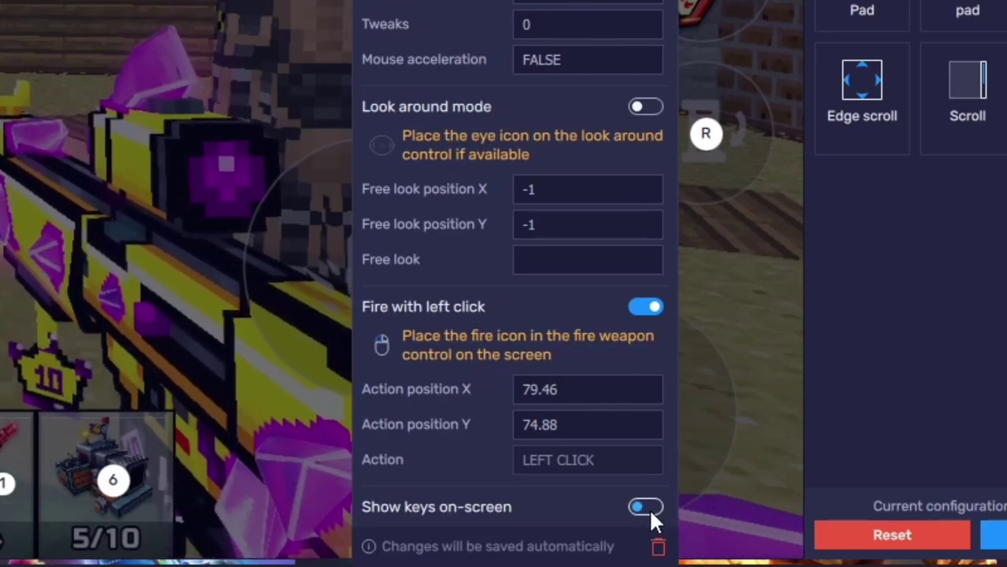
{"action": "left_click", "coordinate": [335, 3]}
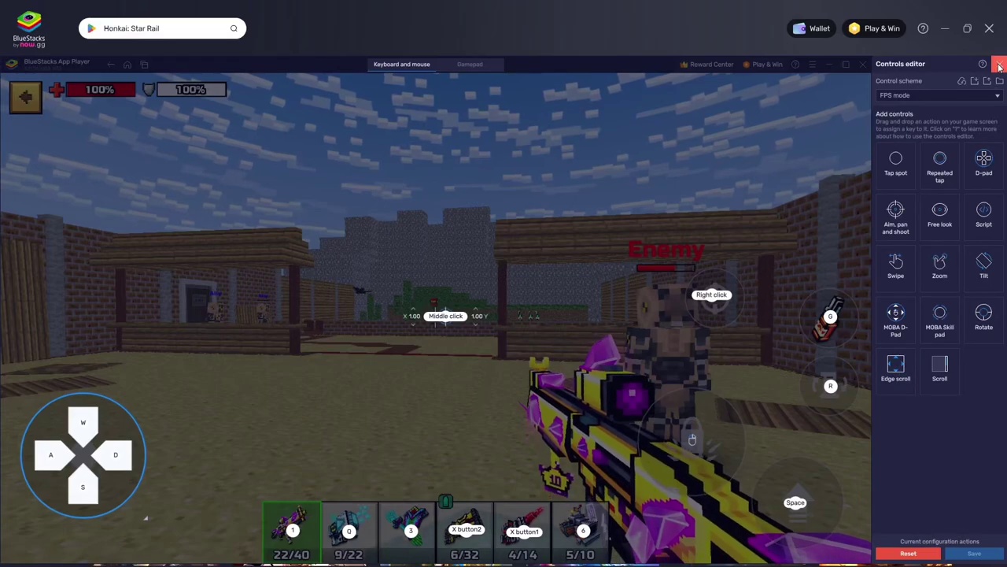
{"action": "left_click", "coordinate": [998, 66]}
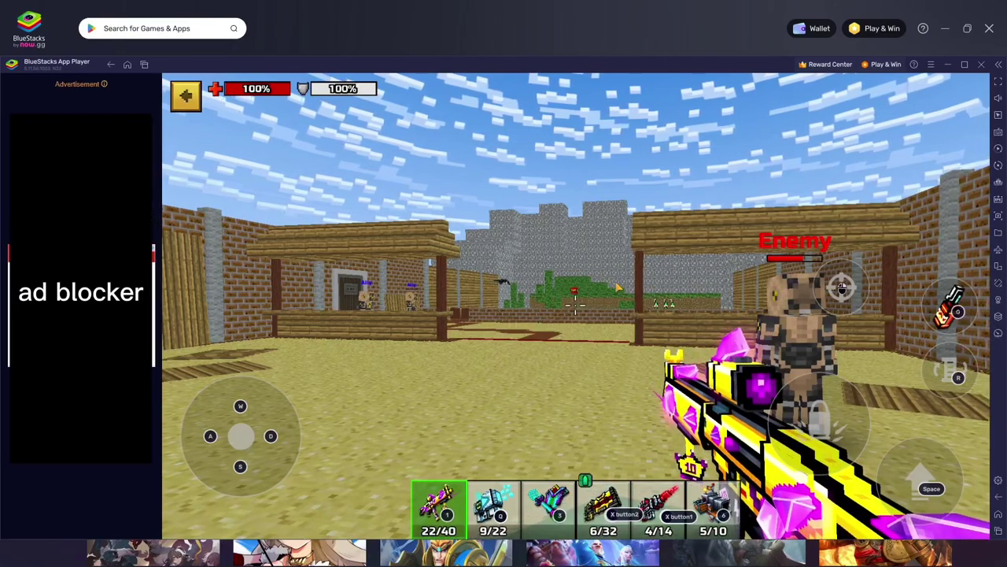
- Test mouse aiming and left-click firing with the first weapon on the training range
{"action": "key", "text": "F1"}
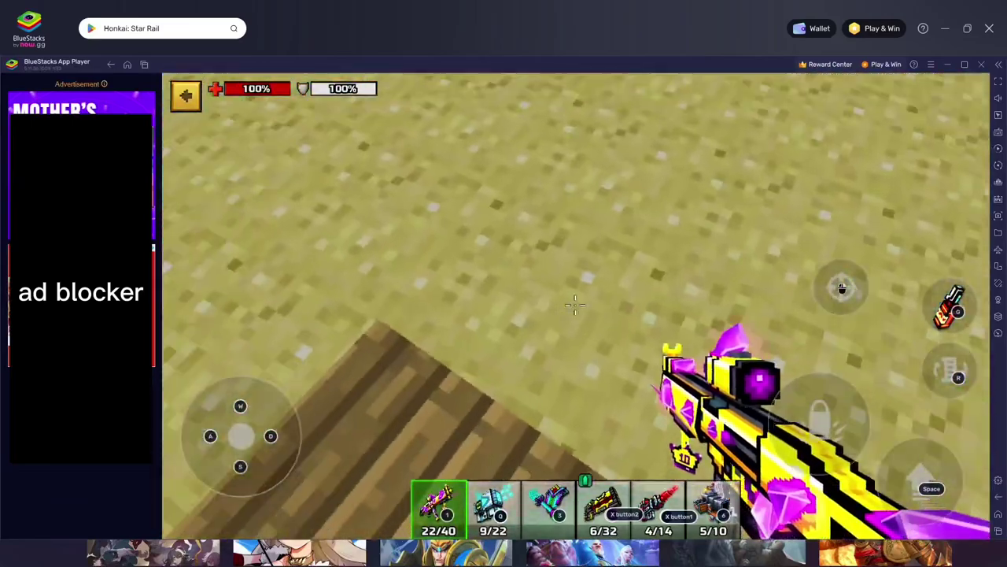
{"action": "left_click", "coordinate": [575, 305]}
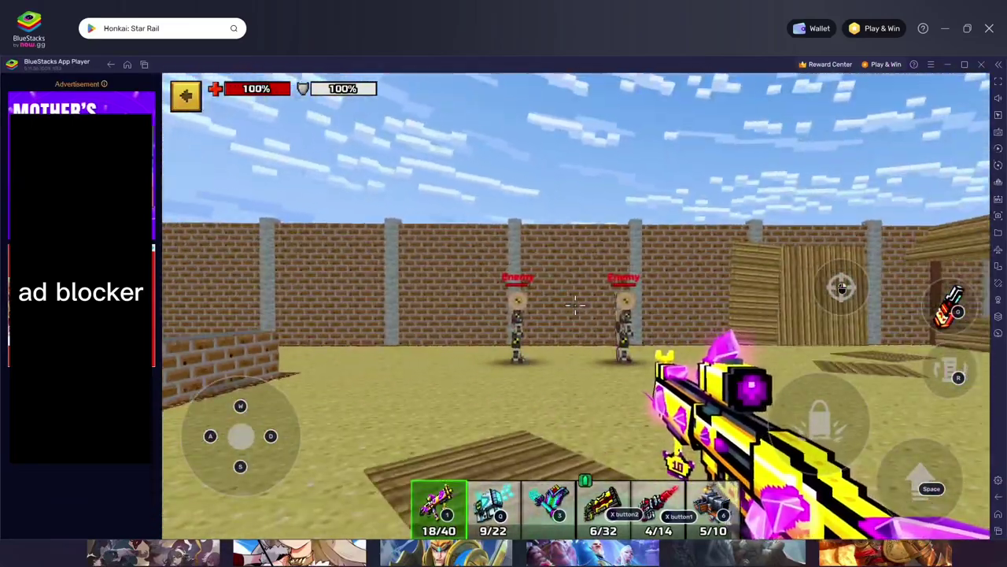
{"action": "key", "text": "ctrl+shift+a"}
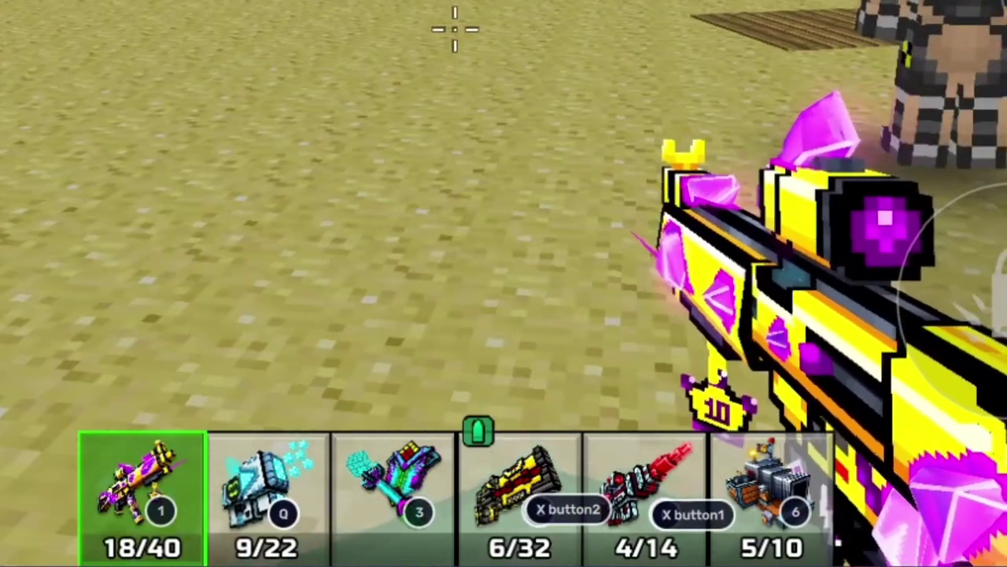
- Test switching between the weapons in the second, fourth and fifth slots
{"action": "key", "text": "5"}
{"action": "key", "text": "4"}
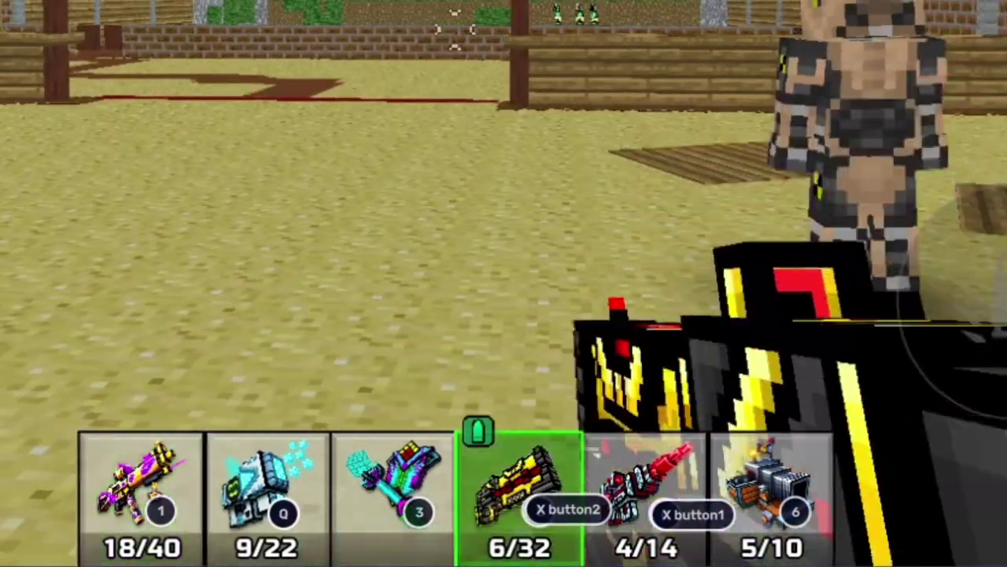
{"action": "key", "text": "q"}
{"action": "key", "text": "5"}
{"action": "key", "text": "4"}
{"action": "key", "text": "q"}
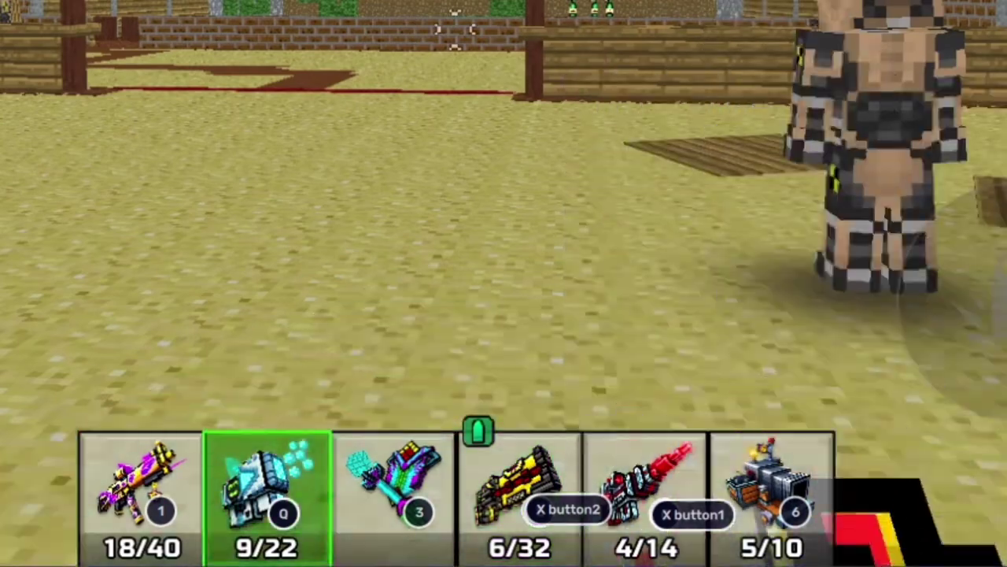
- Test firing the second, fourth and fifth slot weapons while rapidly swapping between them
{"action": "key", "text": "5"}
{"action": "left_click", "coordinate": [454, 30]}
{"action": "key", "text": "4"}
{"action": "left_click", "coordinate": [454, 30]}
{"action": "key", "text": "q"}
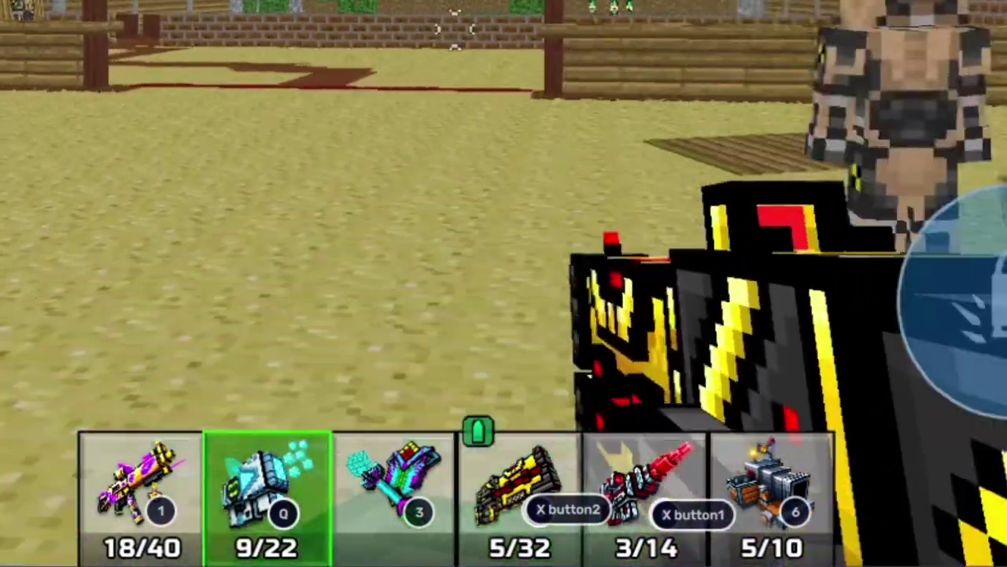
{"action": "left_click", "coordinate": [455, 30]}
{"action": "key", "text": "4"}
{"action": "left_click", "coordinate": [455, 30]}
{"action": "key", "text": "5"}
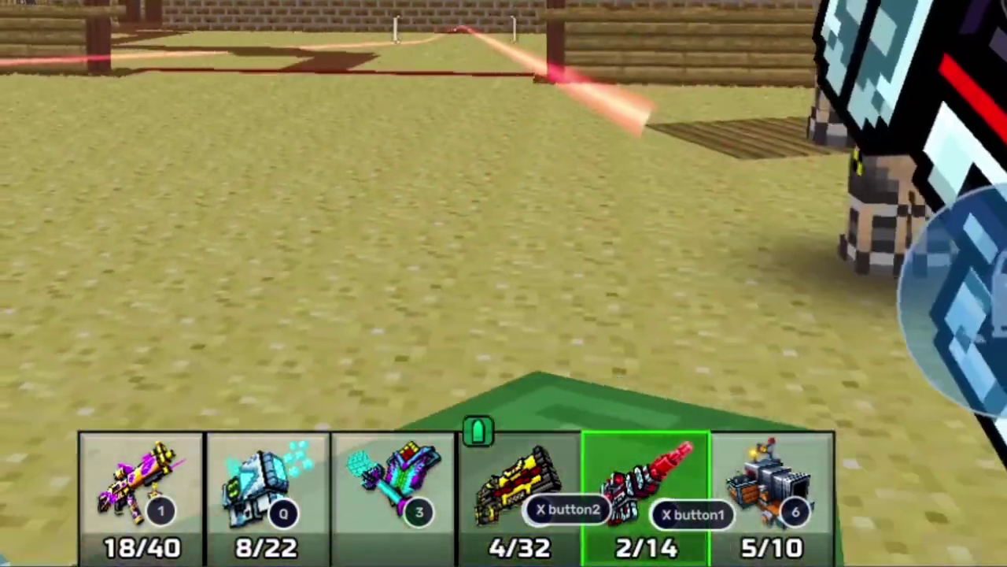
{"action": "left_click", "coordinate": [268, 492]}
{"action": "left_click", "coordinate": [645, 492]}
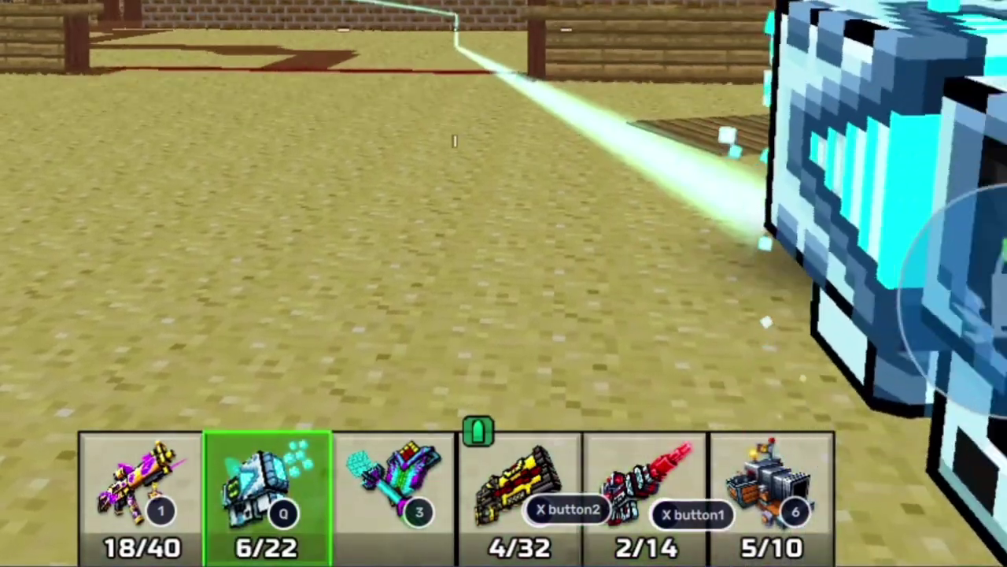